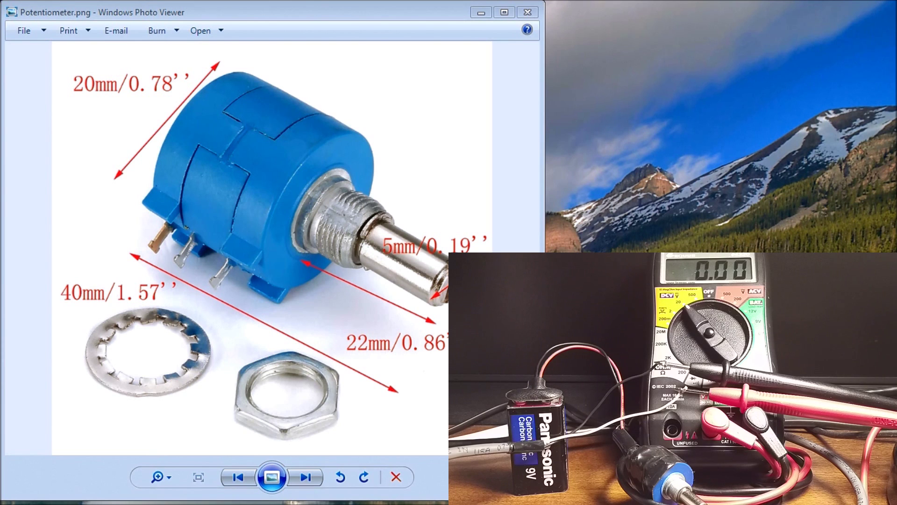
- Go back to the 9 V battery, potentiometer and PLC analog input wiring diagram
{"action": "left_click", "coordinate": [235, 477]}
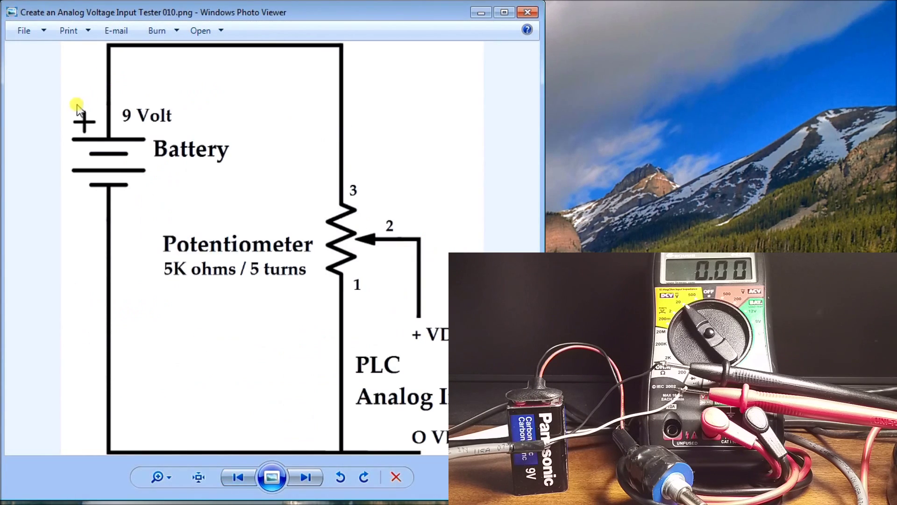